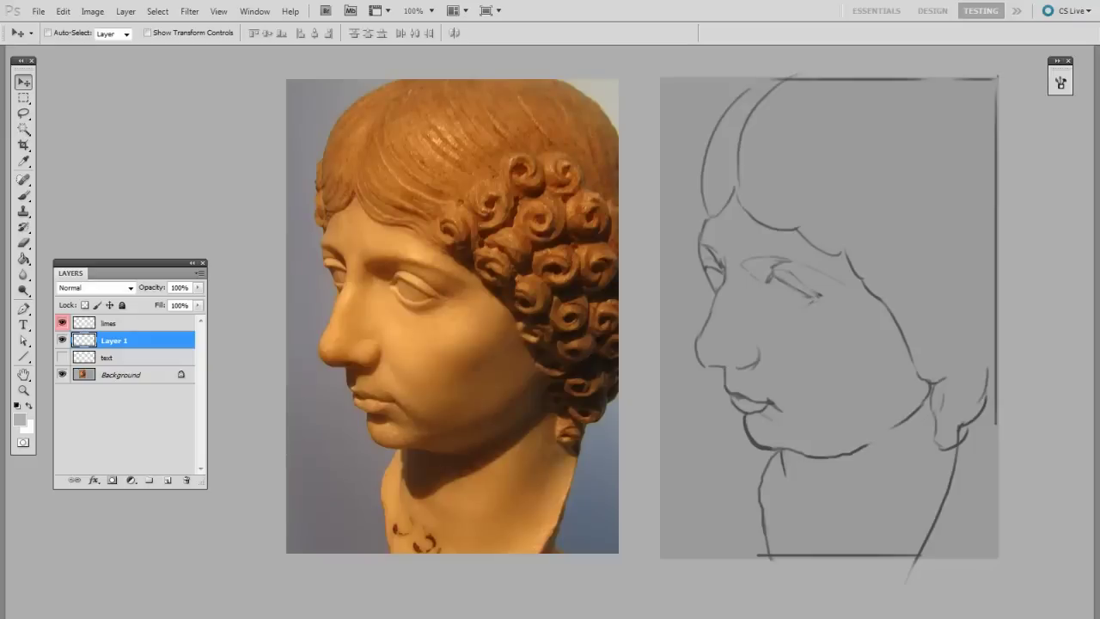
Step: Zoom to the jaw and neck, show the SOFT/HARD text layer, and add a new empty layer
key(ctrl+plus)
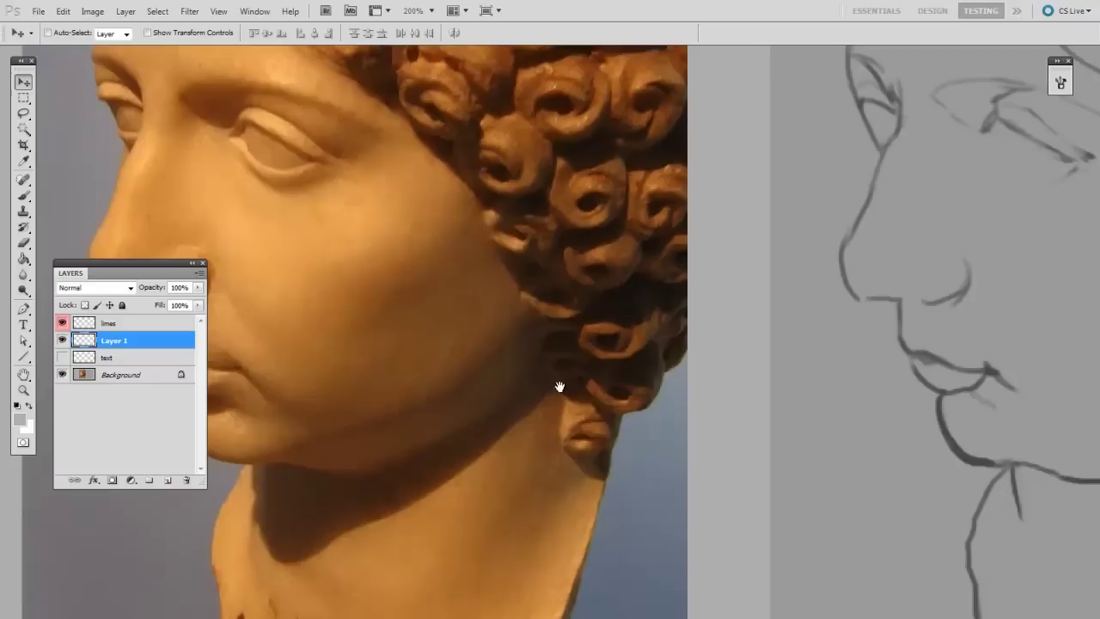
drag(564, 249, 638, 300)
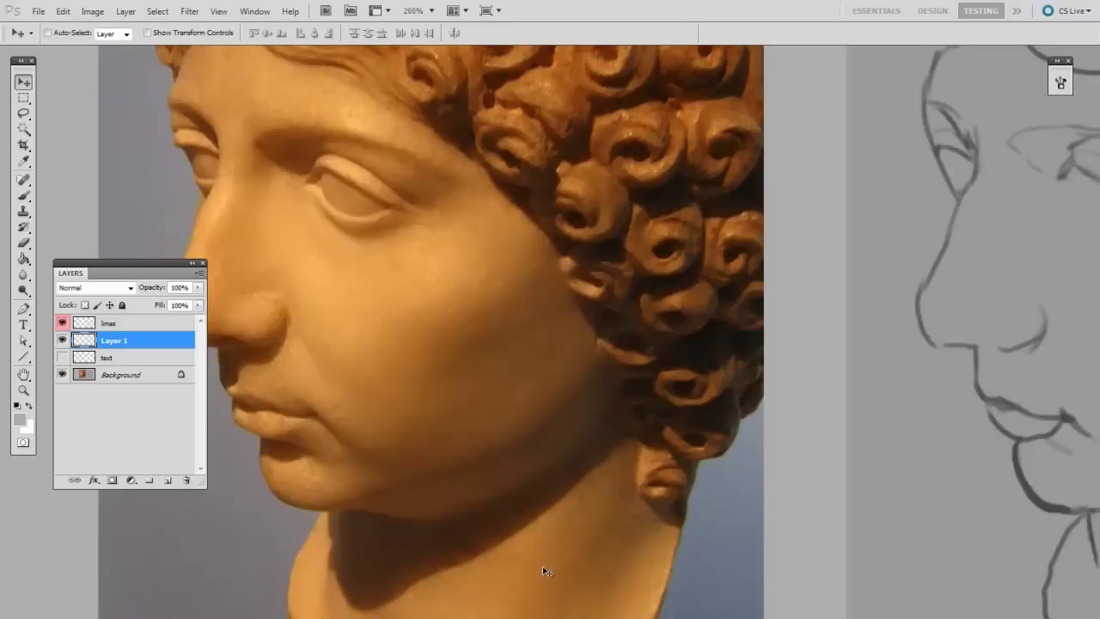
click(61, 358)
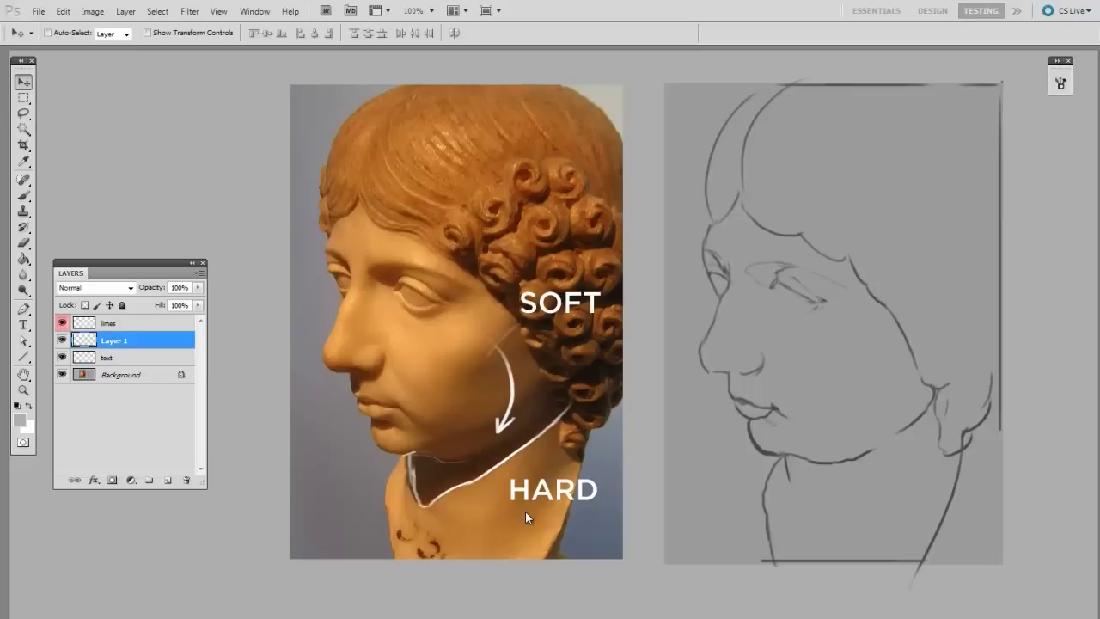
key(ctrl+shift+alt+n)
Step: With a soft round brush and mid-grey foreground, paint a soft shadow across the cheek
key(b)
right_click(533, 442)
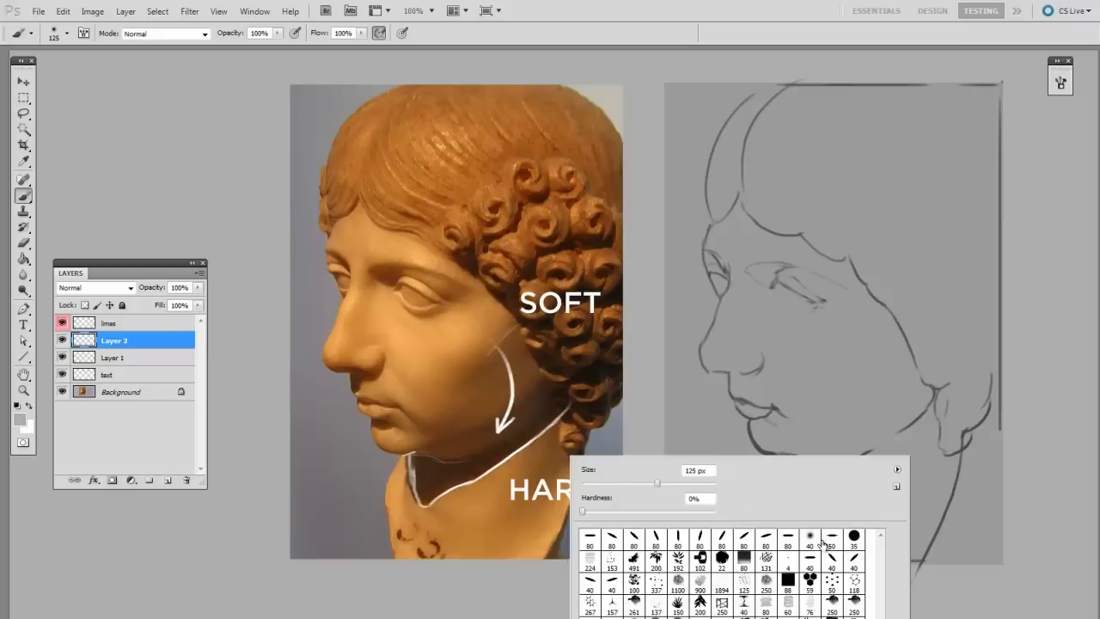
key(Return)
scroll(771, 405, right, 5)
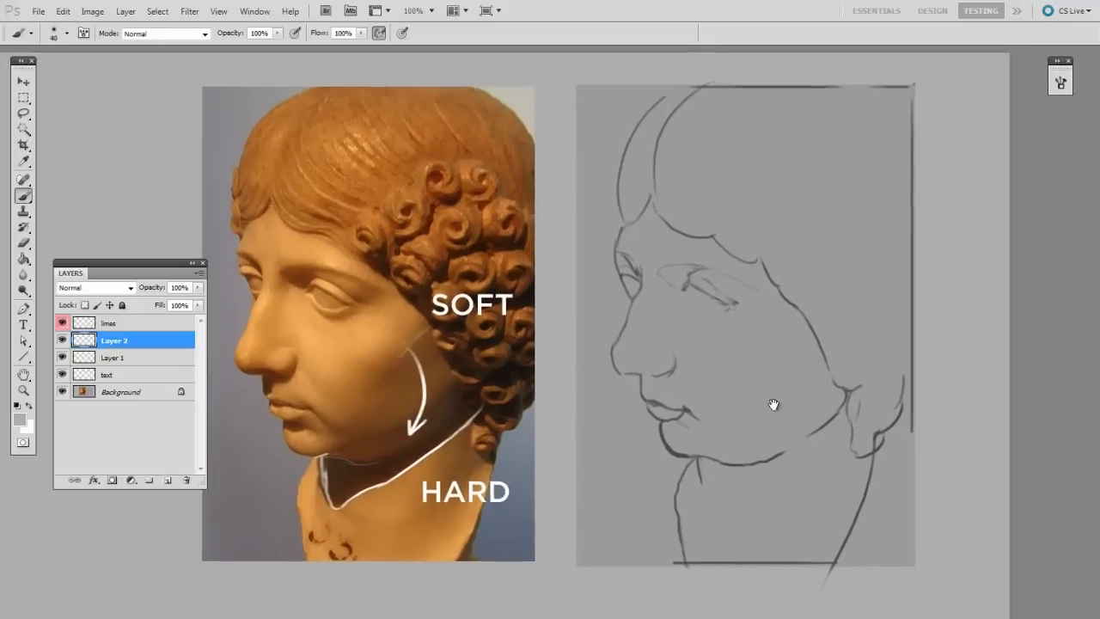
click(20, 419)
drag(488, 430, 477, 482)
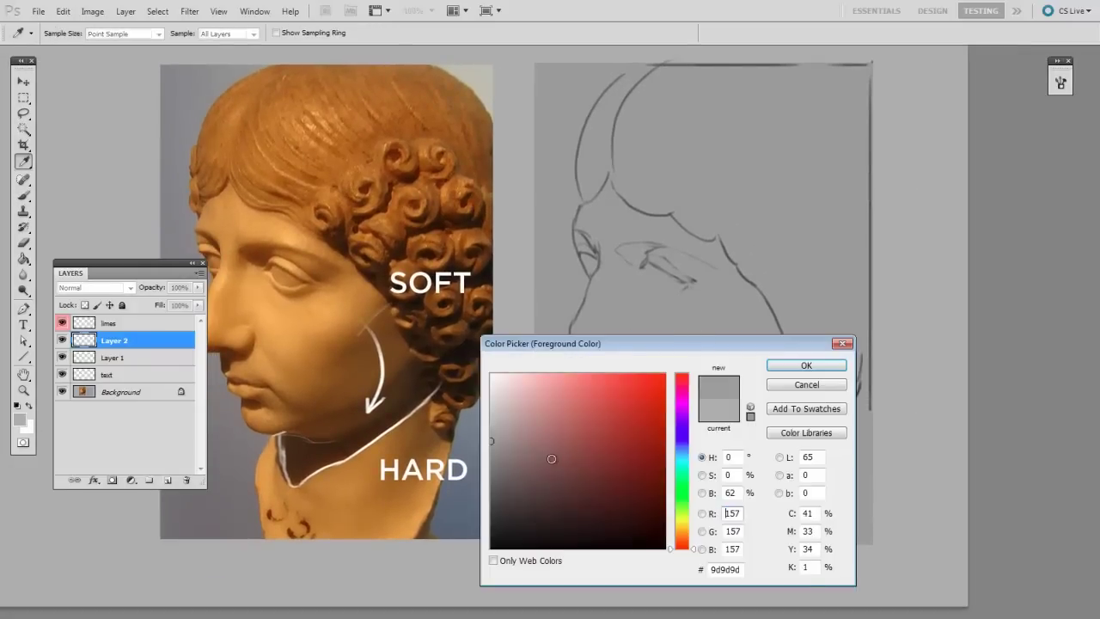
click(799, 366)
scroll(582, 414, right, 1)
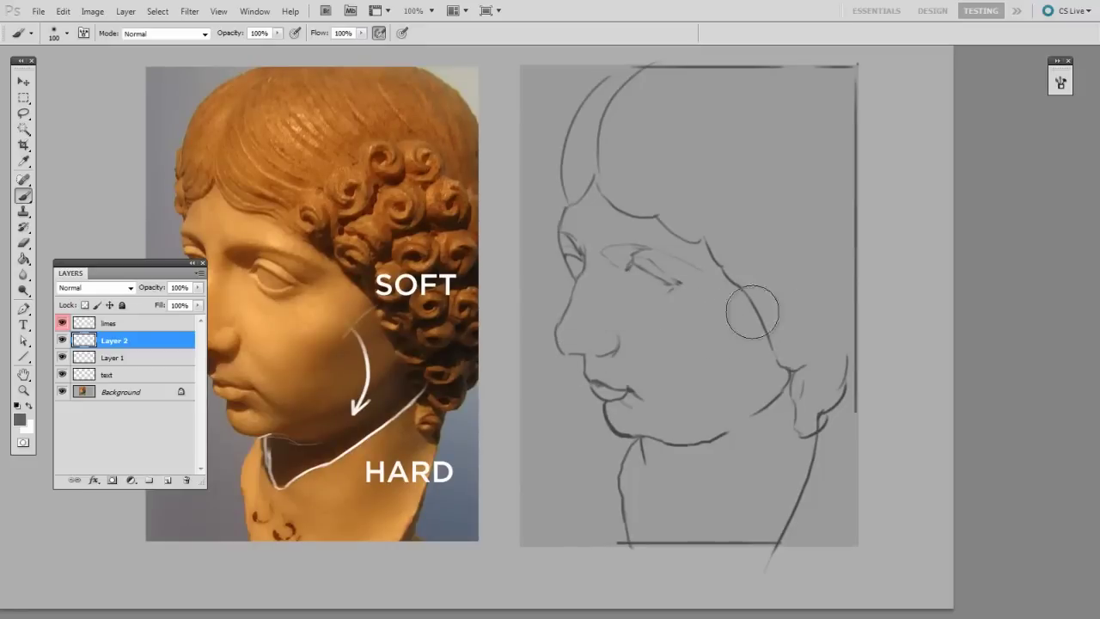
mouse_move(762, 312)
mouse_down()
mouse_move(600, 388)
mouse_move(653, 296)
mouse_move(736, 315)
mouse_move(807, 364)
mouse_move(700, 429)
mouse_move(744, 422)
mouse_up()
Step: Darken the shadow with a larger brush and deeper grey along the jaw line, under the jaw and on the neck
key(bracketright)
click(19, 420)
click(486, 507)
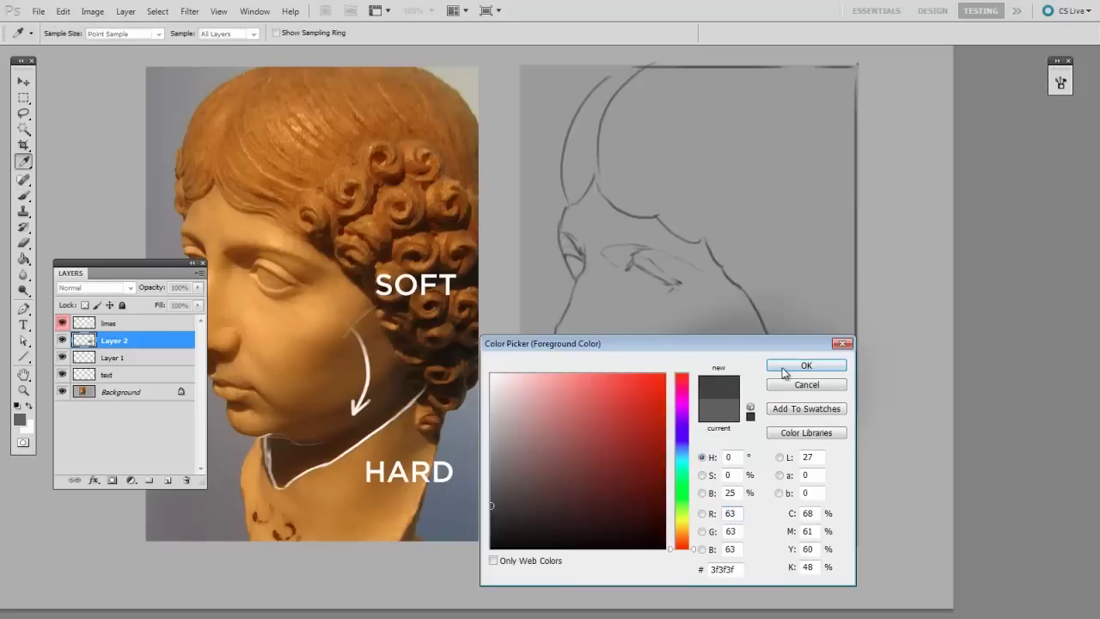
click(783, 367)
mouse_move(679, 436)
mouse_down()
mouse_move(724, 415)
mouse_move(748, 437)
mouse_move(737, 454)
mouse_move(798, 400)
mouse_move(702, 420)
mouse_move(795, 352)
mouse_up()
key(bracketright)
key(bracketright)
key(bracketright)
drag(821, 448, 789, 454)
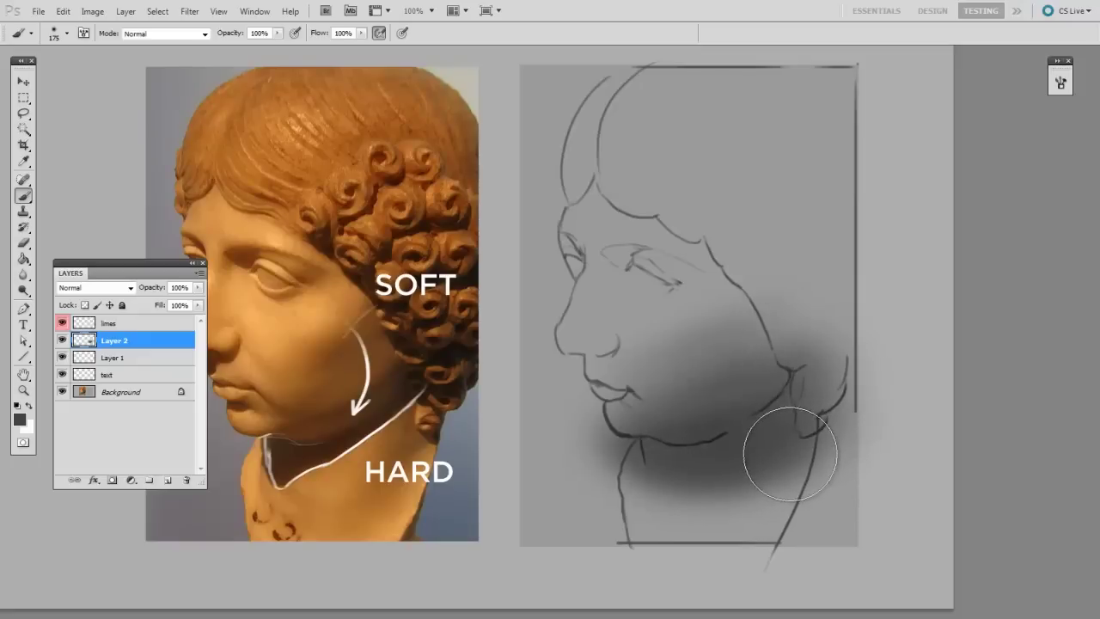
scroll(790, 453, up, 1)
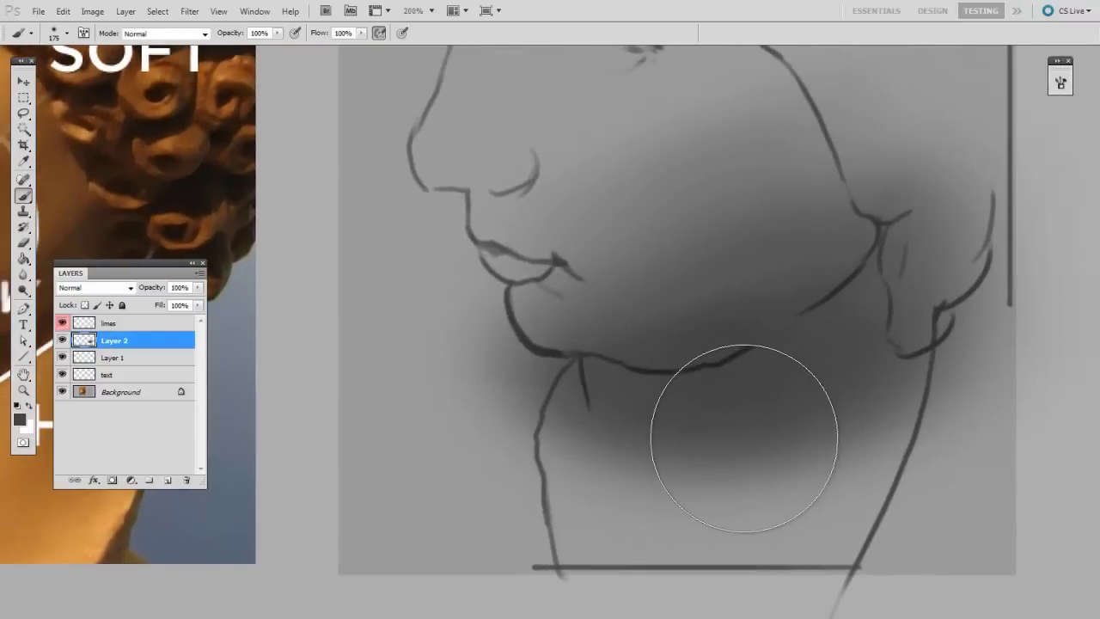
Step: Erase lighter bands through the neck shadow and around the ear and chin
key(e)
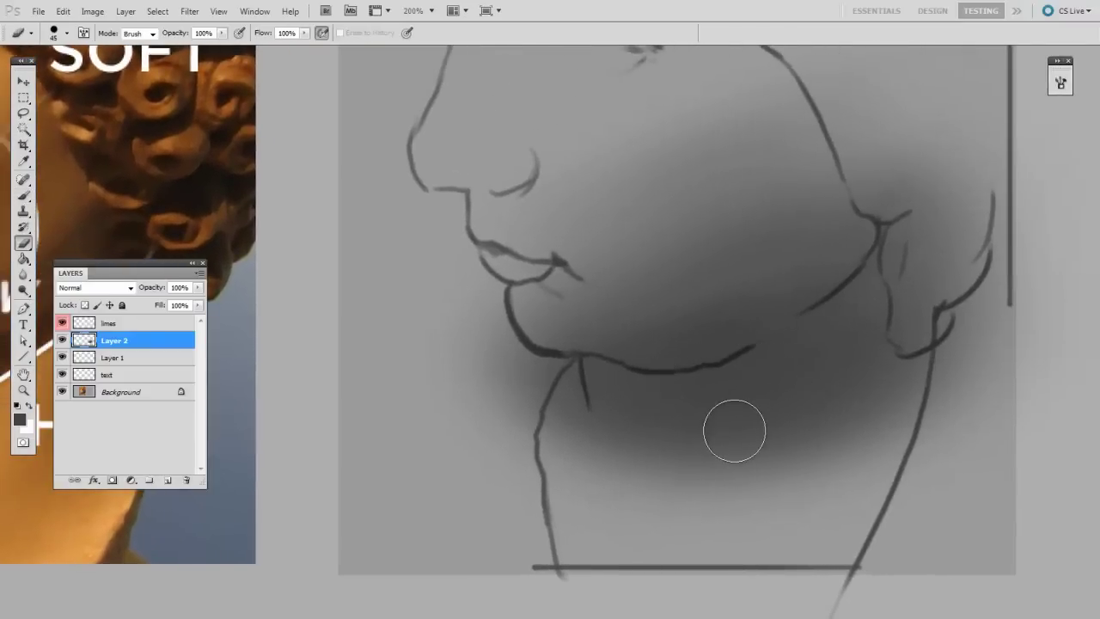
right_click(733, 432)
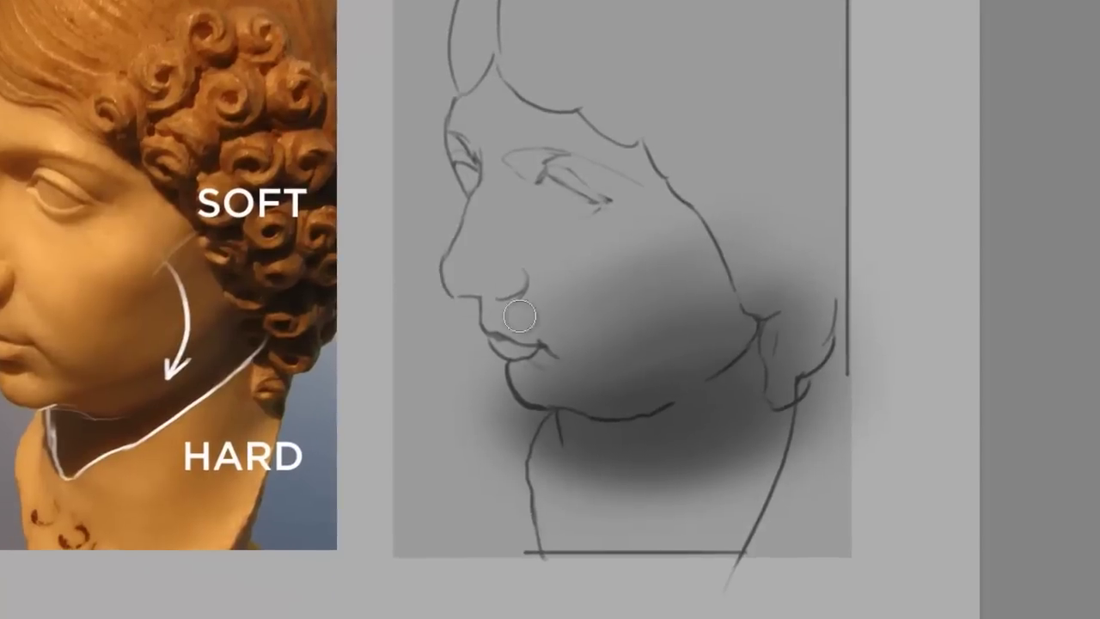
mouse_move(594, 511)
mouse_down()
mouse_move(626, 465)
mouse_move(657, 459)
mouse_move(795, 353)
mouse_up()
mouse_move(651, 486)
mouse_down()
mouse_move(707, 484)
mouse_move(812, 402)
mouse_up()
mouse_move(544, 422)
mouse_down()
mouse_move(547, 442)
mouse_move(535, 441)
mouse_move(585, 504)
mouse_move(515, 439)
mouse_move(520, 460)
mouse_move(503, 415)
mouse_up()
key(bracketright)
key(bracketright)
key(bracketright)
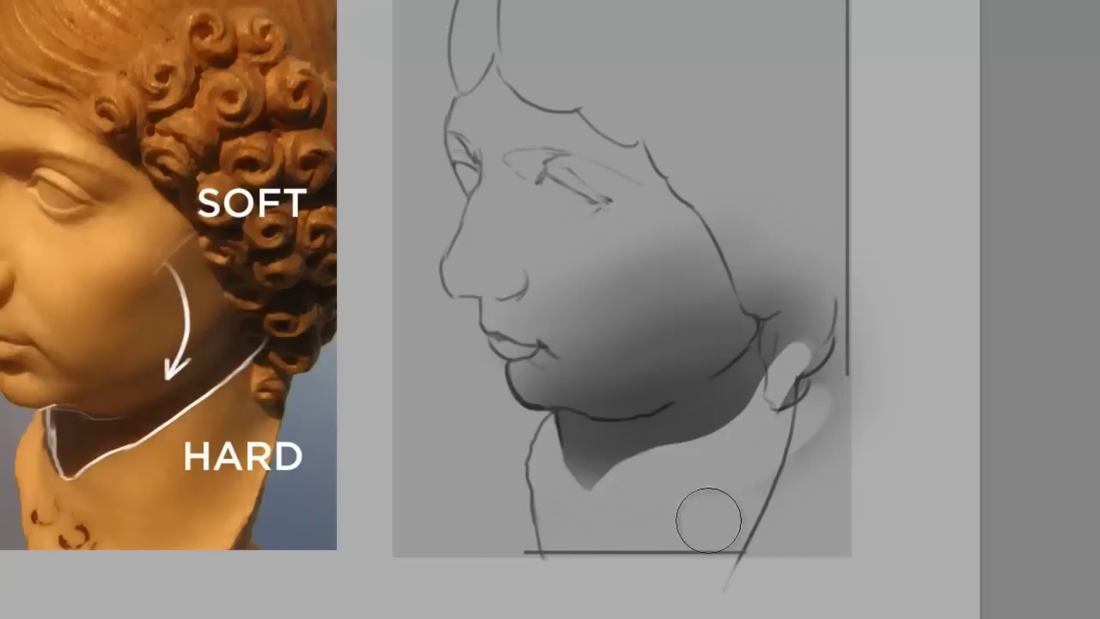
drag(812, 344, 829, 429)
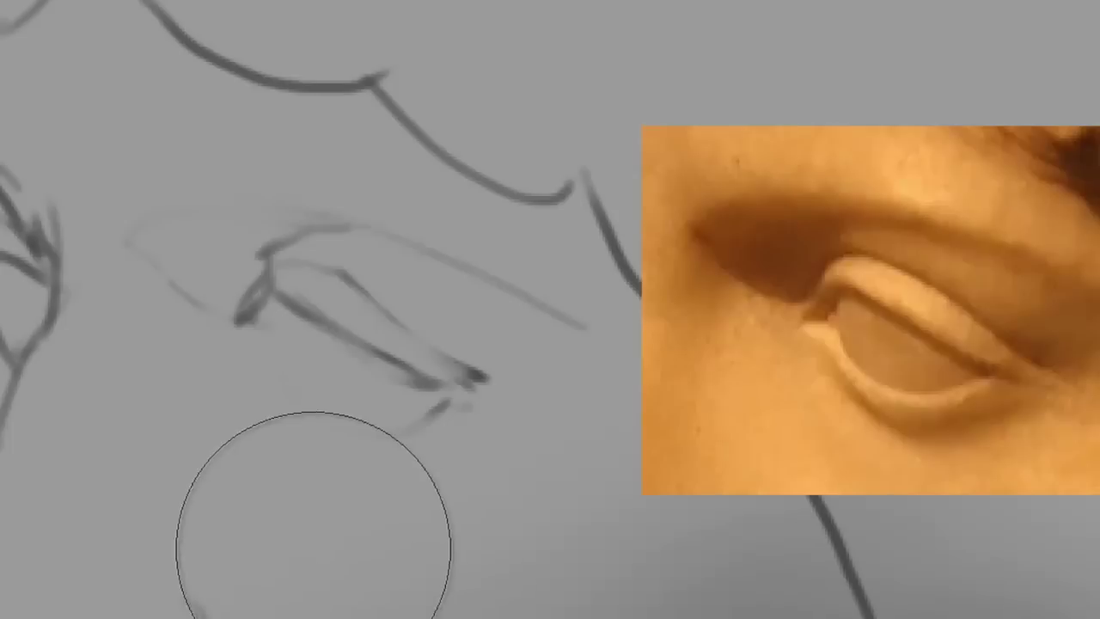
Step: Paint a soft dark shadow above the eyelid and around the eyelid lines and crease
right_click(336, 575)
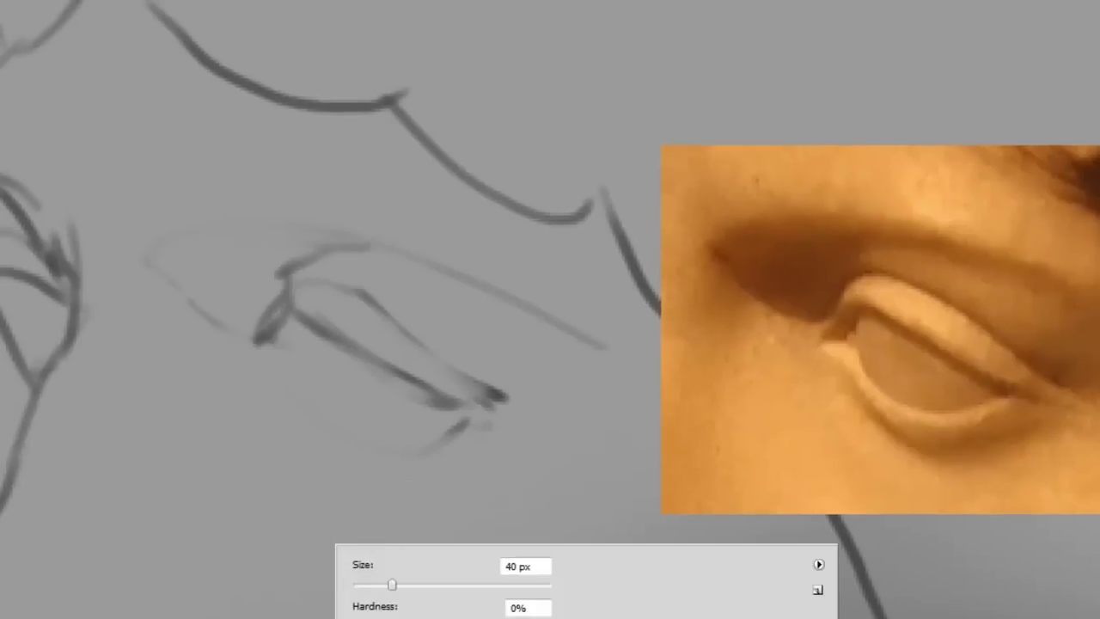
key(Escape)
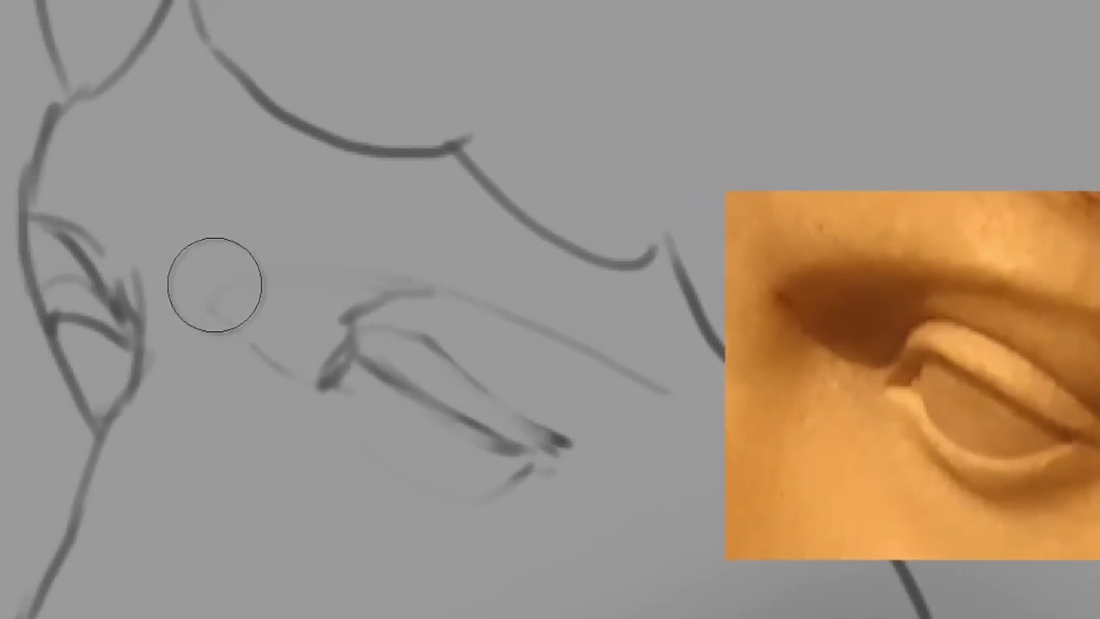
drag(197, 297, 421, 292)
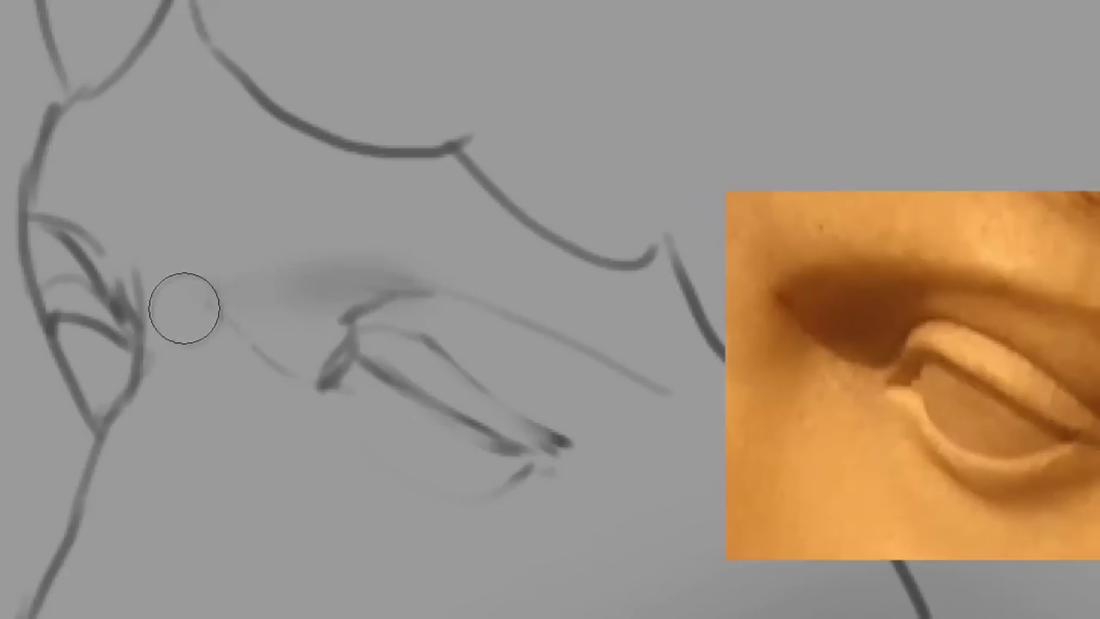
drag(184, 309, 446, 296)
mouse_move(257, 298)
mouse_down()
mouse_move(418, 300)
mouse_move(304, 319)
mouse_move(331, 380)
mouse_move(371, 344)
mouse_move(228, 312)
mouse_move(381, 336)
mouse_move(332, 353)
mouse_move(363, 366)
mouse_move(331, 356)
mouse_move(381, 449)
mouse_up()
drag(453, 504, 425, 362)
Step: With a smaller brush, paint a lighter lid and tone below it, keeping a darker crease
right_click(208, 379)
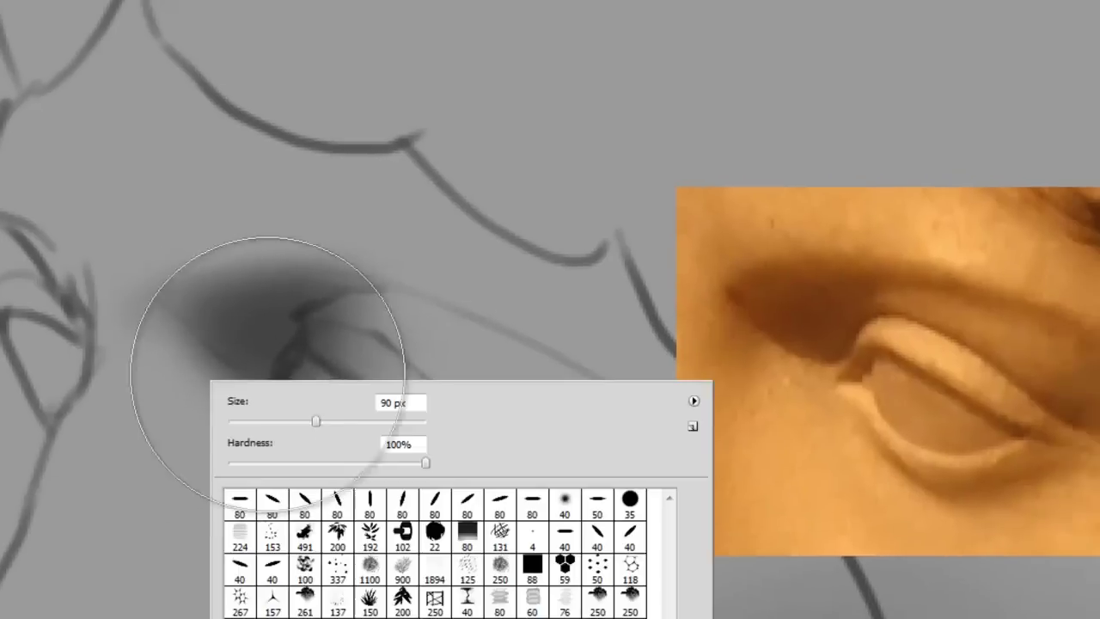
click(623, 515)
key(Return)
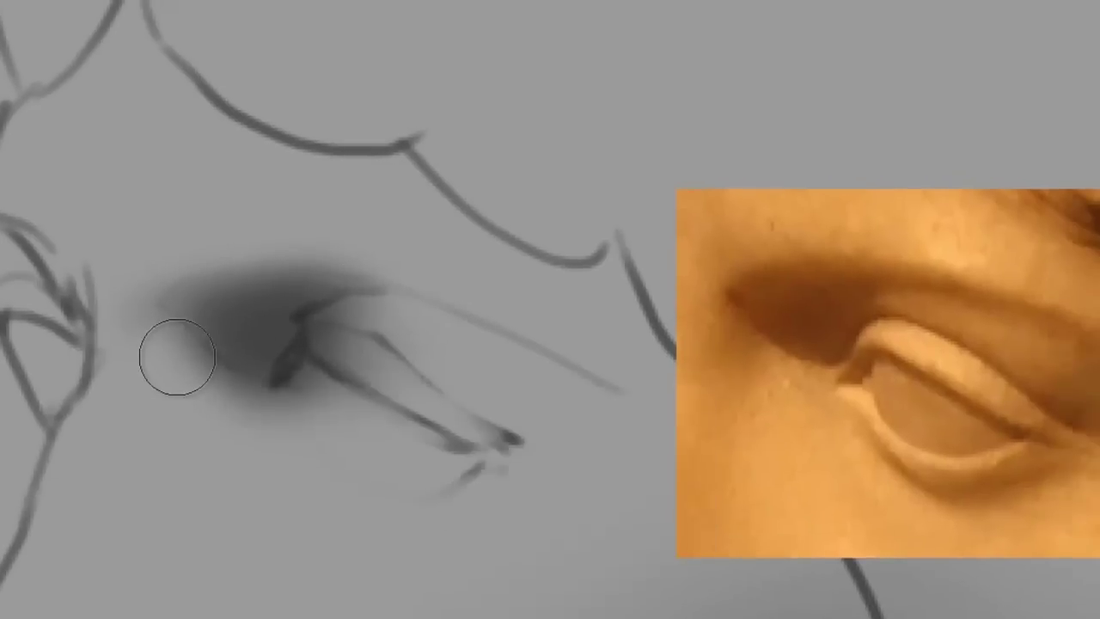
drag(164, 340, 258, 400)
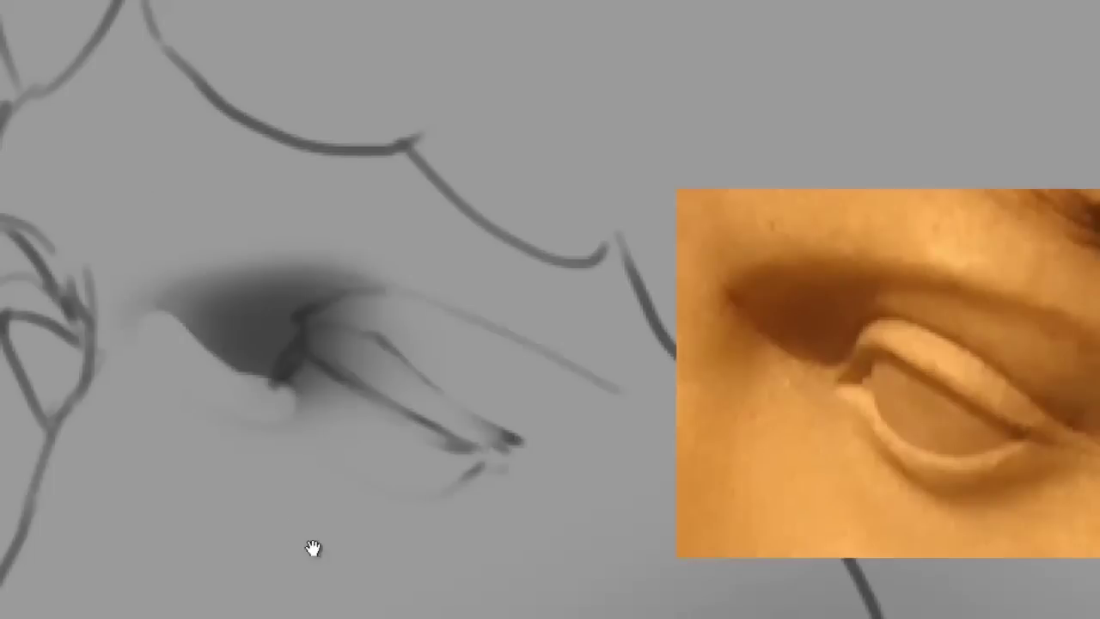
drag(306, 369, 349, 344)
key(bracketright)
key(bracketright)
key(bracketright)
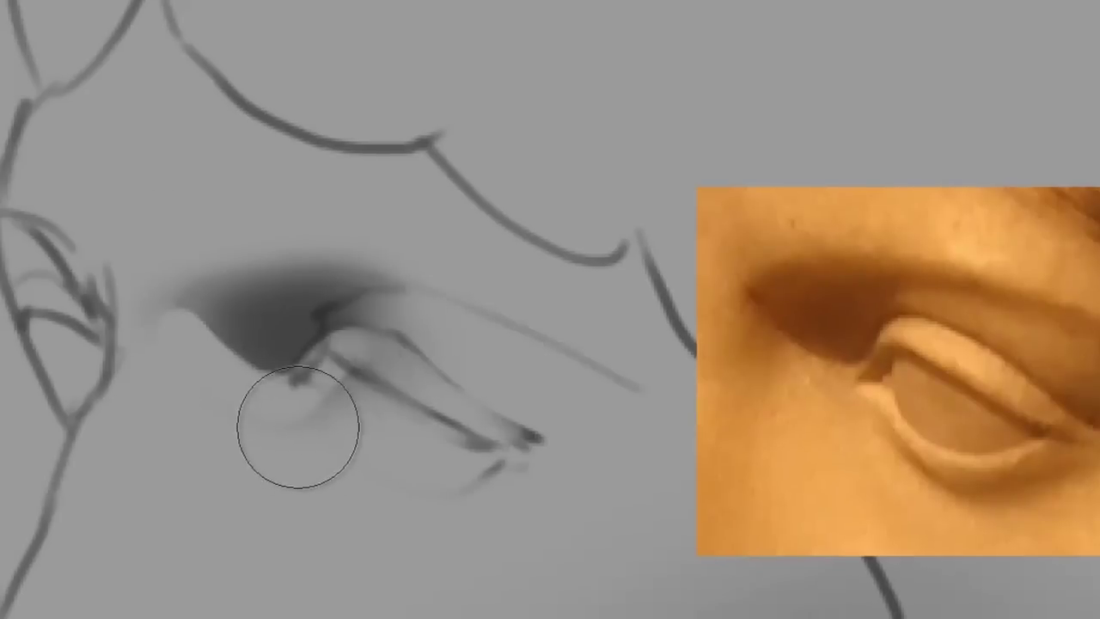
mouse_move(401, 440)
mouse_down()
mouse_move(341, 422)
mouse_move(385, 386)
mouse_move(381, 432)
mouse_up()
key(bracketleft)
key(bracketleft)
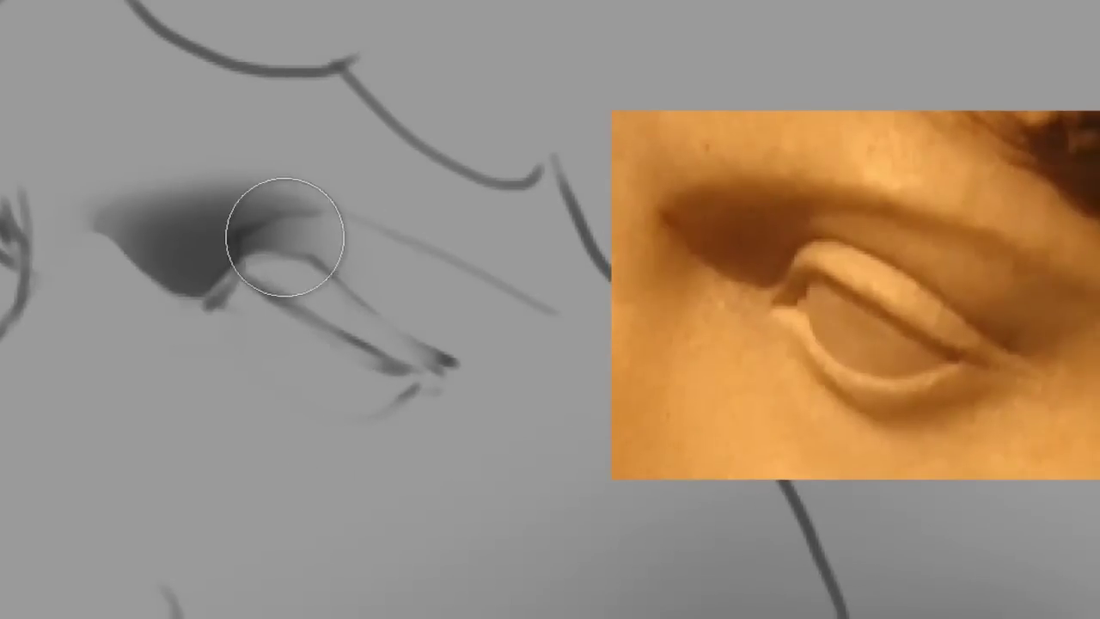
Step: Shade under the upper eyelid, darken the lower lid crease and add an upper-lid highlight
mouse_move(456, 307)
mouse_down()
mouse_move(238, 214)
mouse_move(295, 208)
mouse_move(341, 260)
mouse_move(357, 233)
mouse_move(336, 253)
mouse_up()
key(bracketleft)
key(bracketleft)
key(bracketleft)
drag(452, 353, 402, 334)
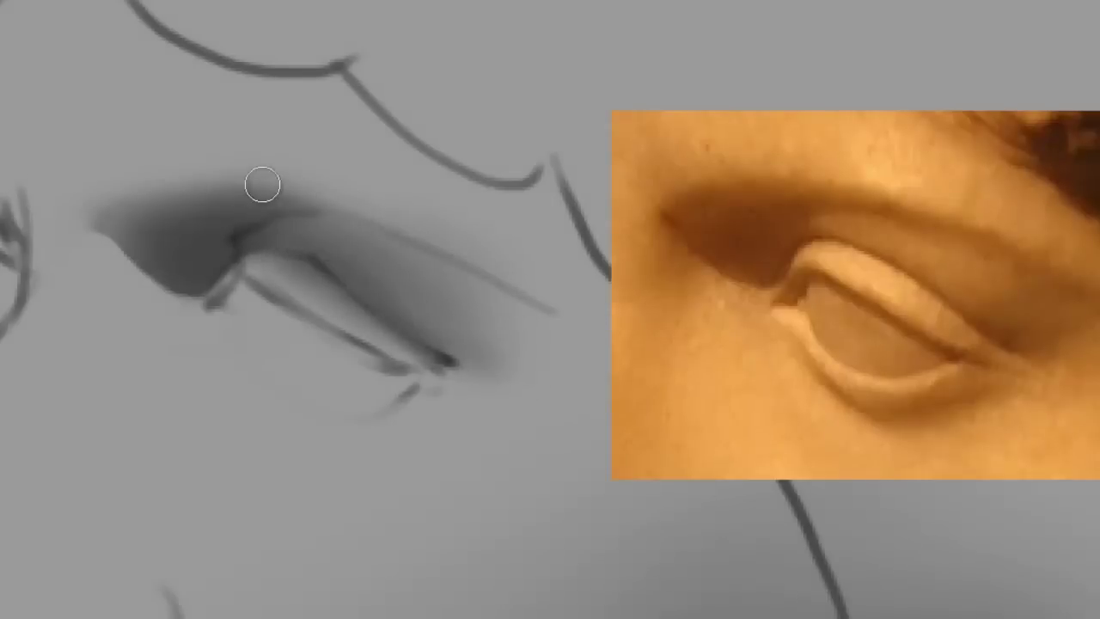
mouse_move(275, 269)
mouse_down()
mouse_move(318, 282)
mouse_move(417, 368)
mouse_move(253, 263)
mouse_up()
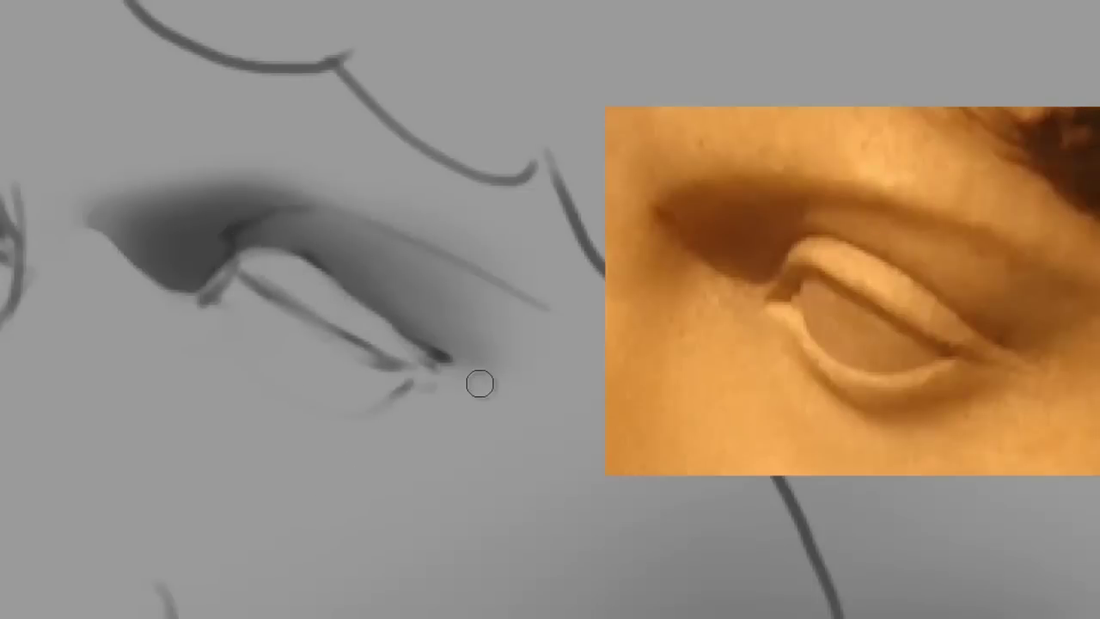
Step: Darken the soft shadow to the right of the lid, then bring the eye's outer corner into view
drag(455, 591, 370, 584)
drag(219, 491, 221, 452)
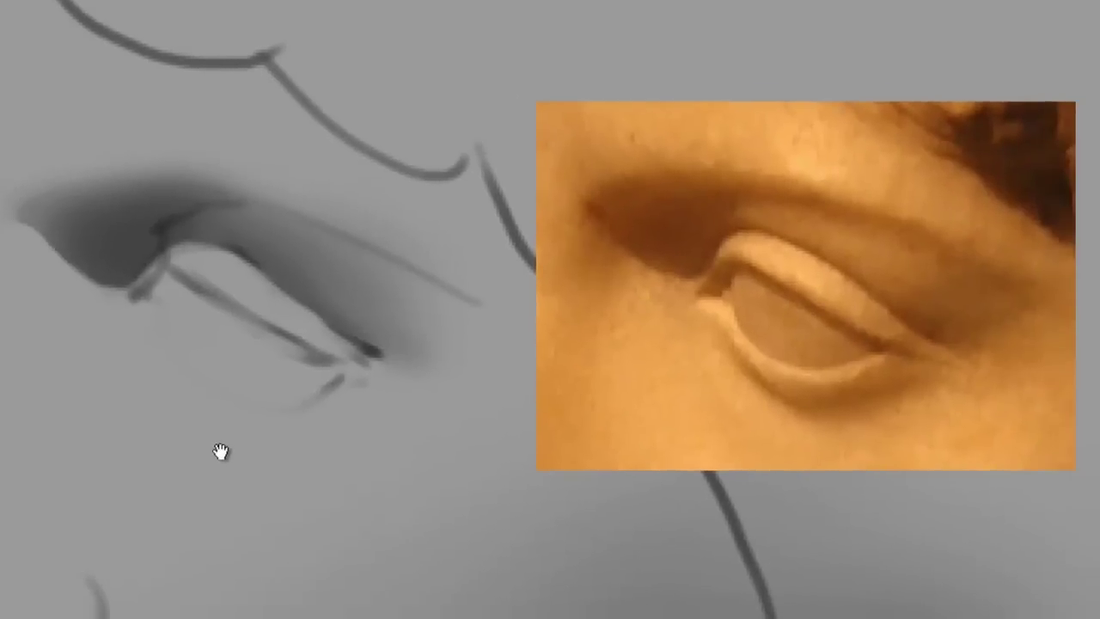
drag(398, 538, 372, 579)
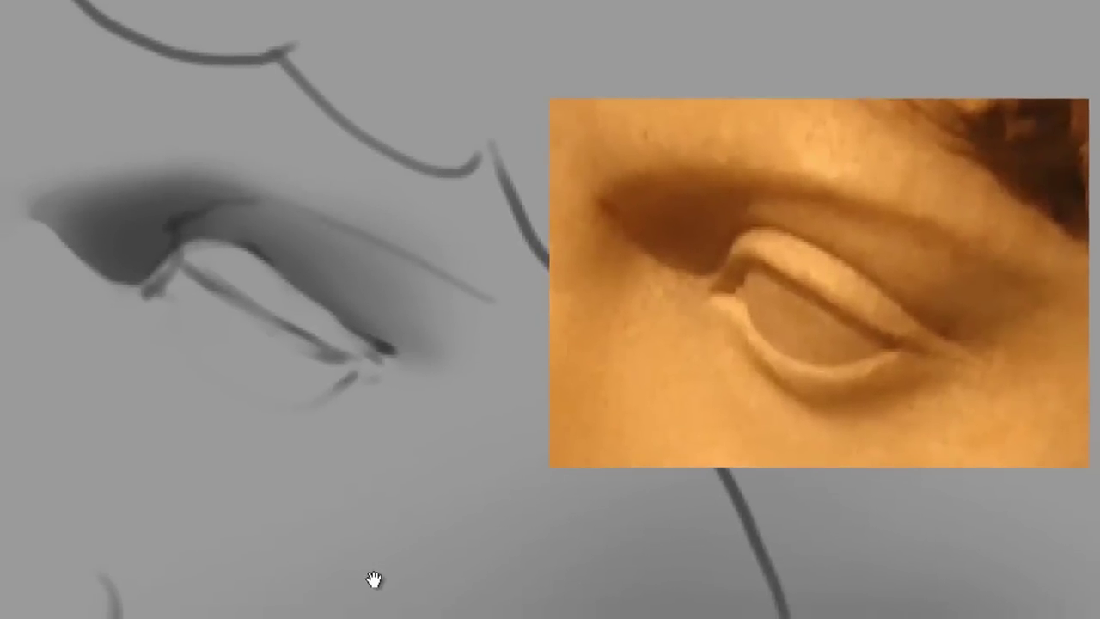
key(bracketright)
key(bracketright)
key(bracketright)
mouse_move(447, 326)
mouse_down()
mouse_move(352, 363)
mouse_move(331, 339)
mouse_move(495, 312)
mouse_up()
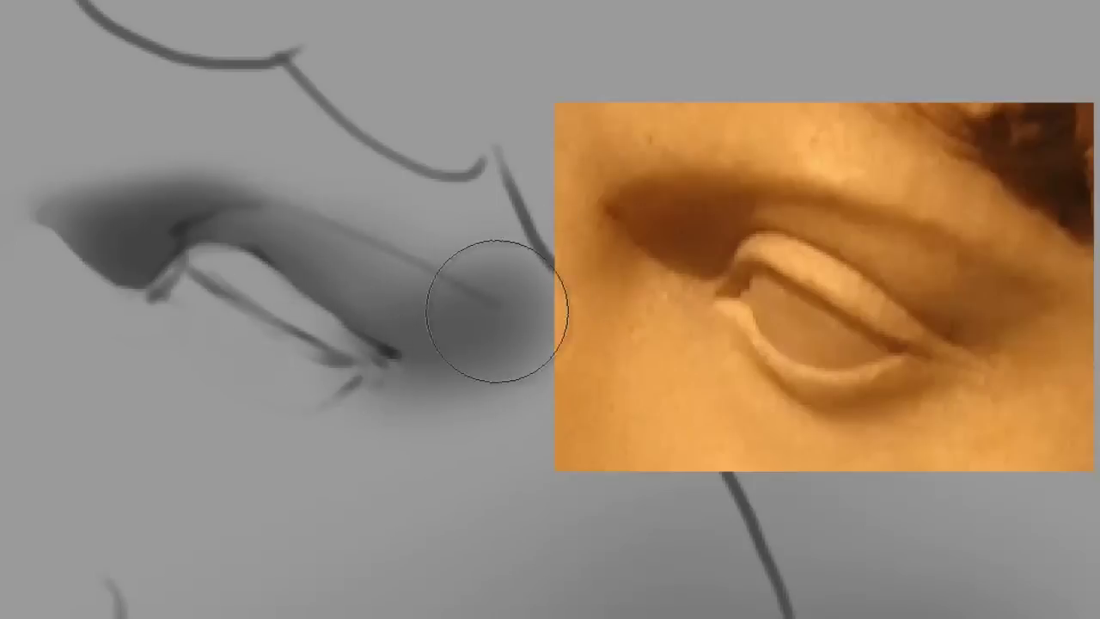
key(bracketleft)
key(bracketleft)
drag(509, 356, 408, 350)
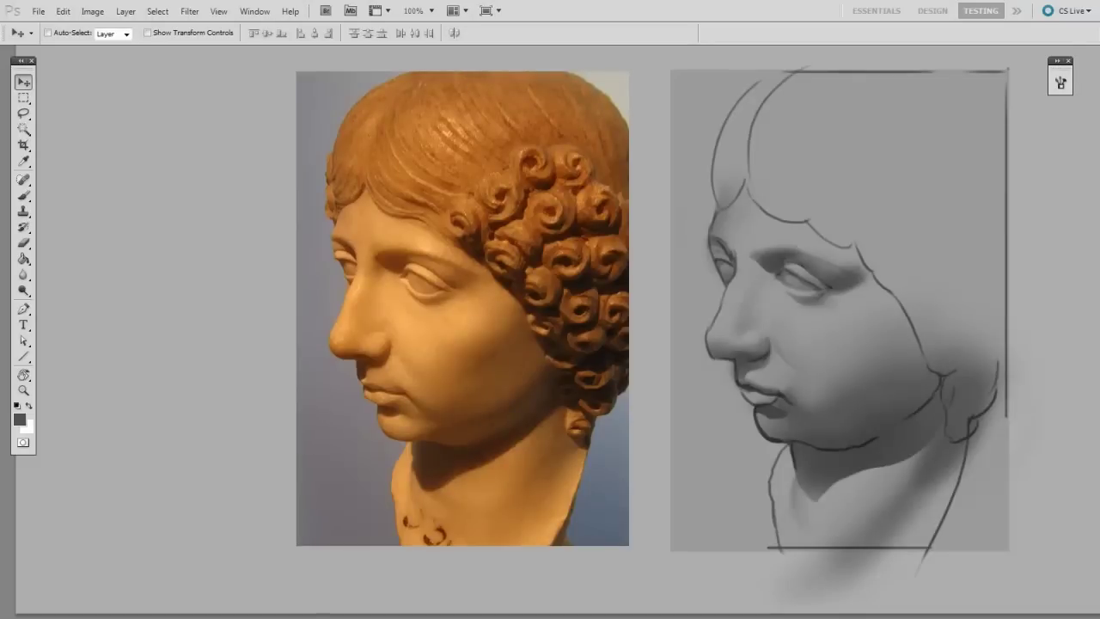
Step: Pan and zoom in so the finished shaded face fills the view for review
drag(883, 143, 834, 155)
key(ctrl+plus)
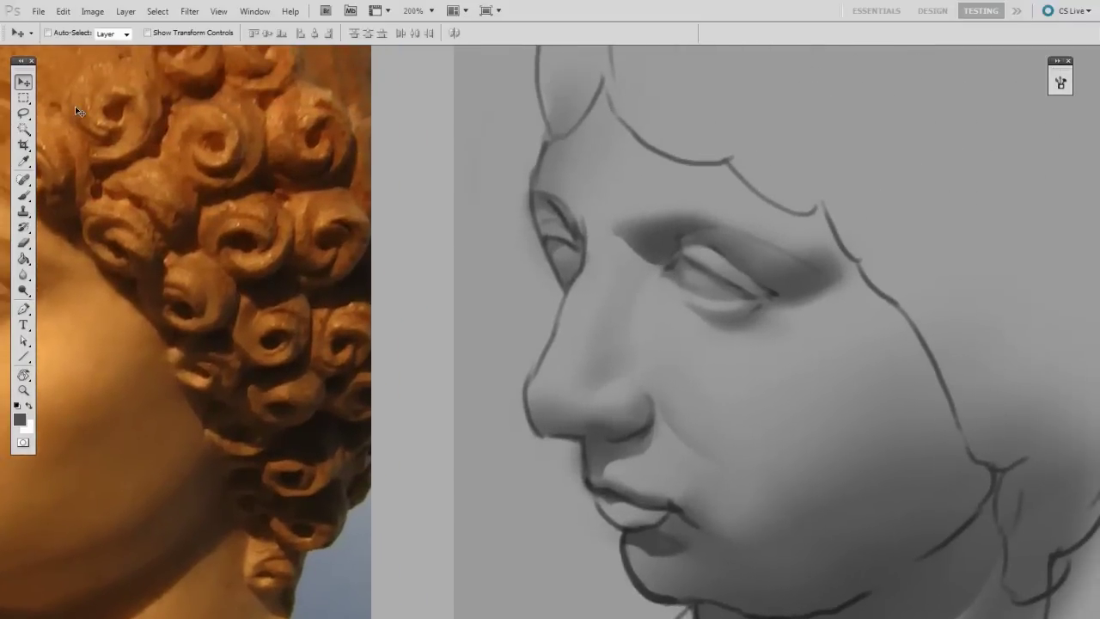